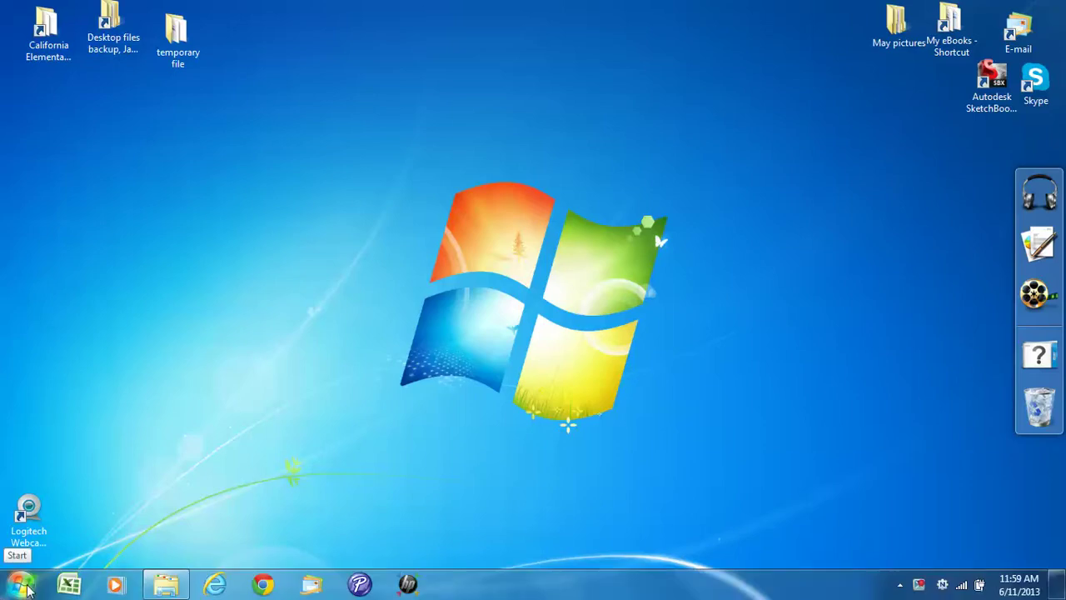
# Start Windows Live Movie Maker from All Programs and open its video browser
pyautogui.click(28, 590)
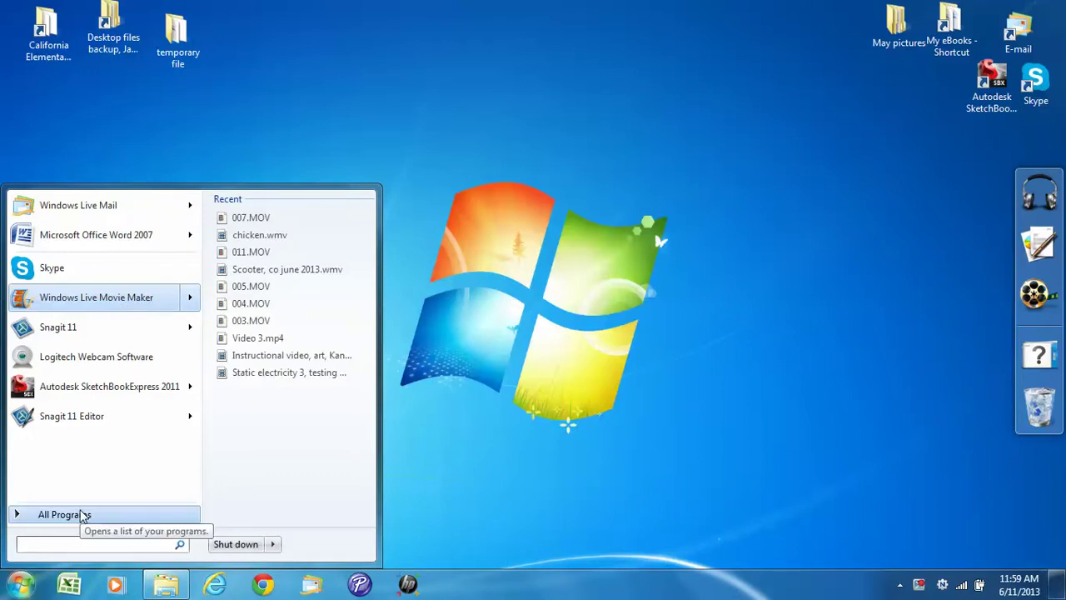
pyautogui.click(83, 514)
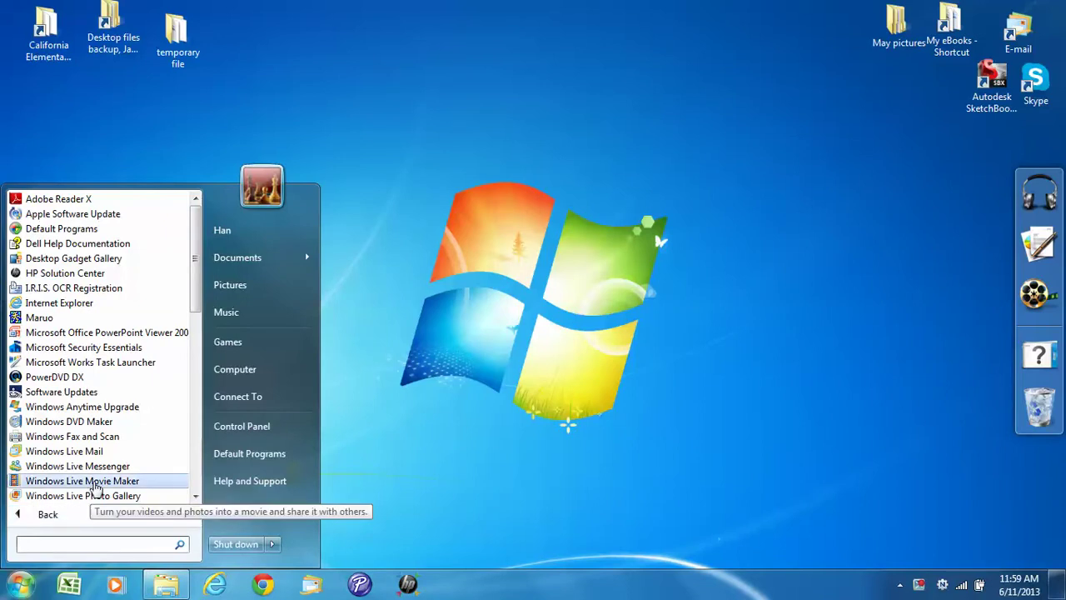
pyautogui.click(95, 489)
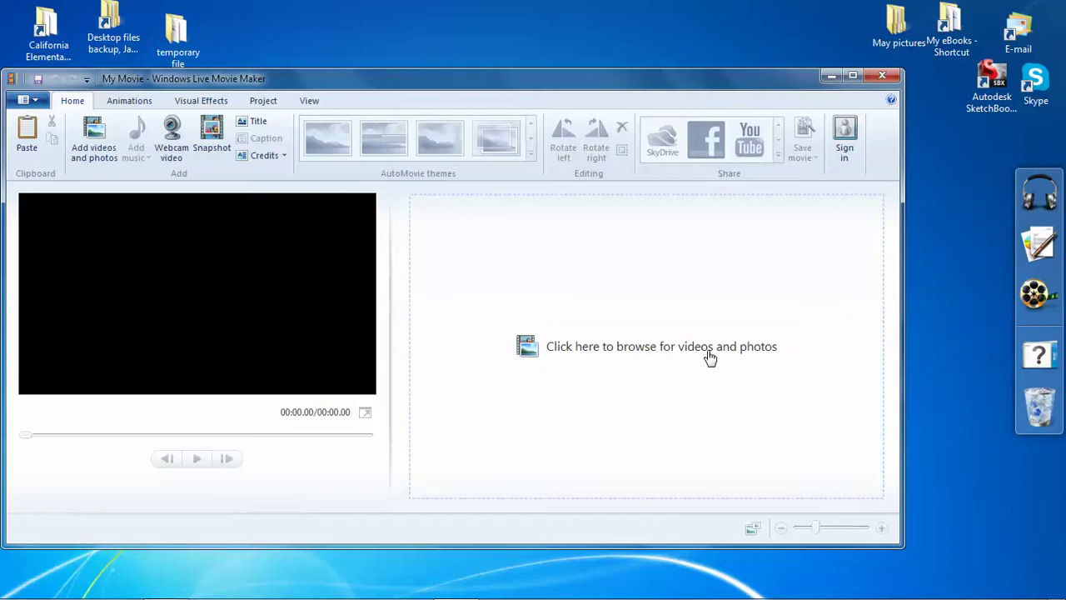
pyautogui.click(640, 349)
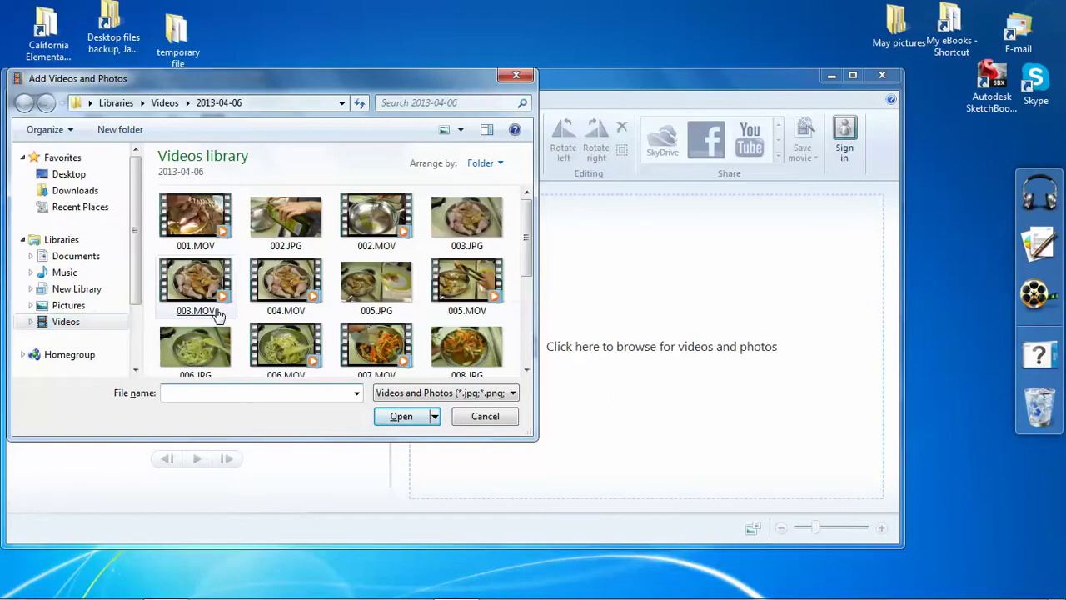
# Scroll the Videos library and add the 011.MOV cooking clip to the project
pyautogui.moveTo(527, 270); pyautogui.dragTo(528, 290)
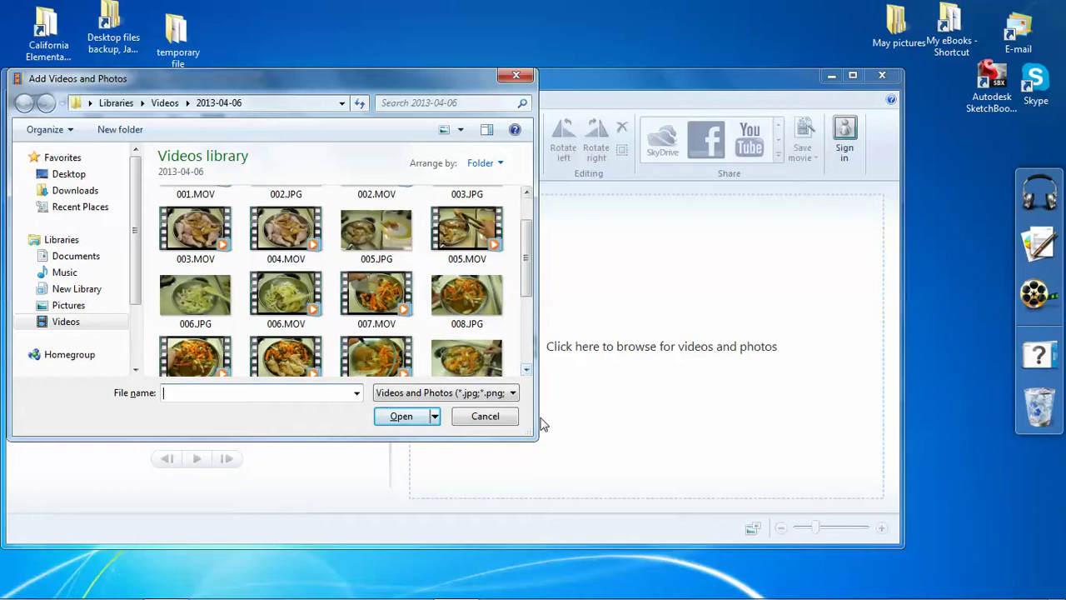
pyautogui.scroll(-1, 528, 325)
pyautogui.scroll(-2, 527, 325)
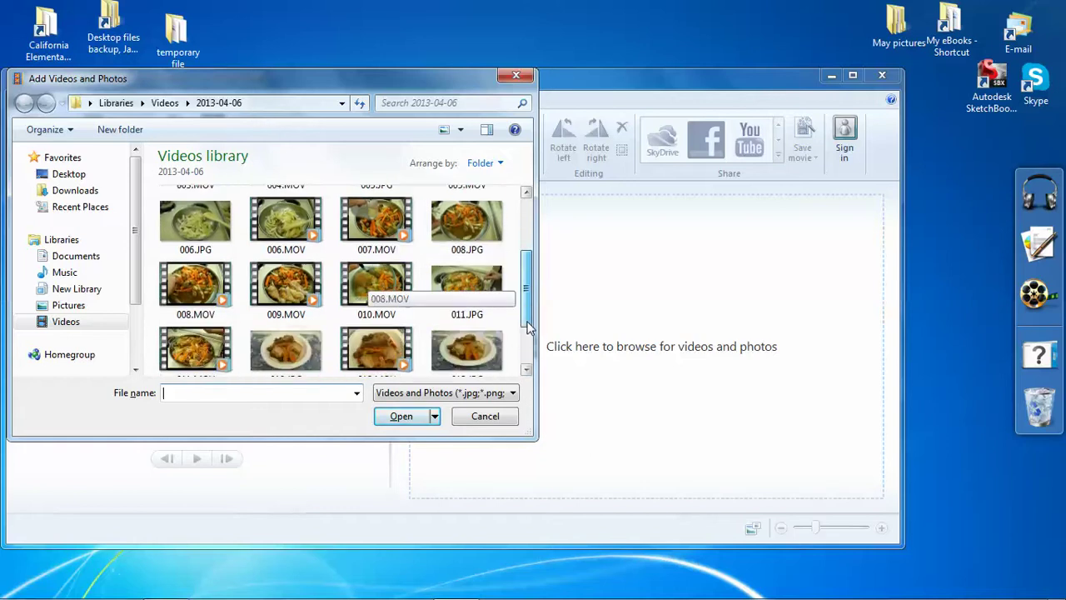
pyautogui.scroll(1, 528, 327)
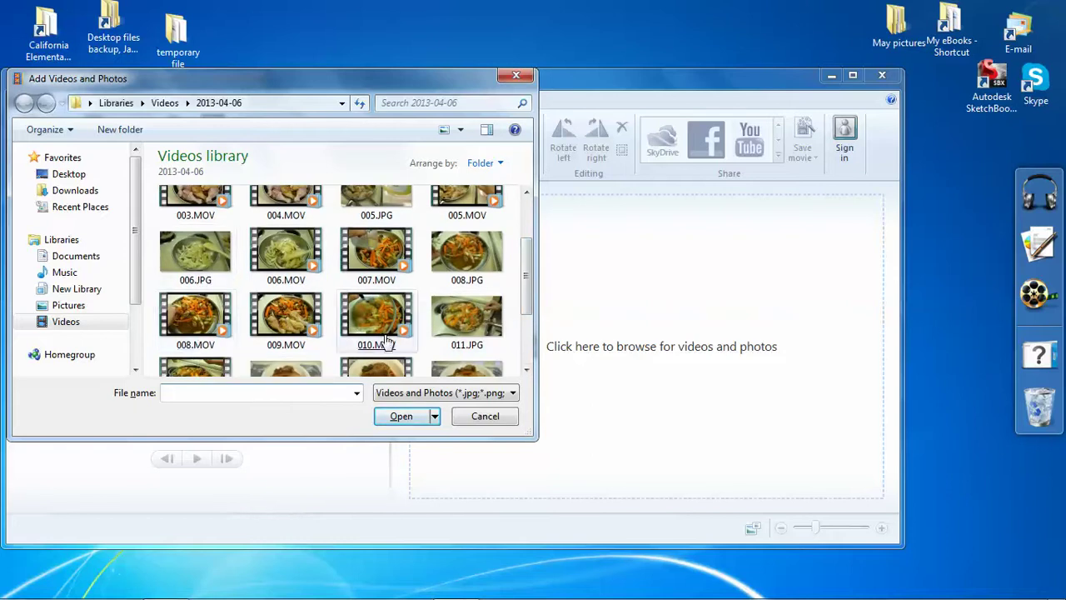
pyautogui.scroll(-2, 525, 321)
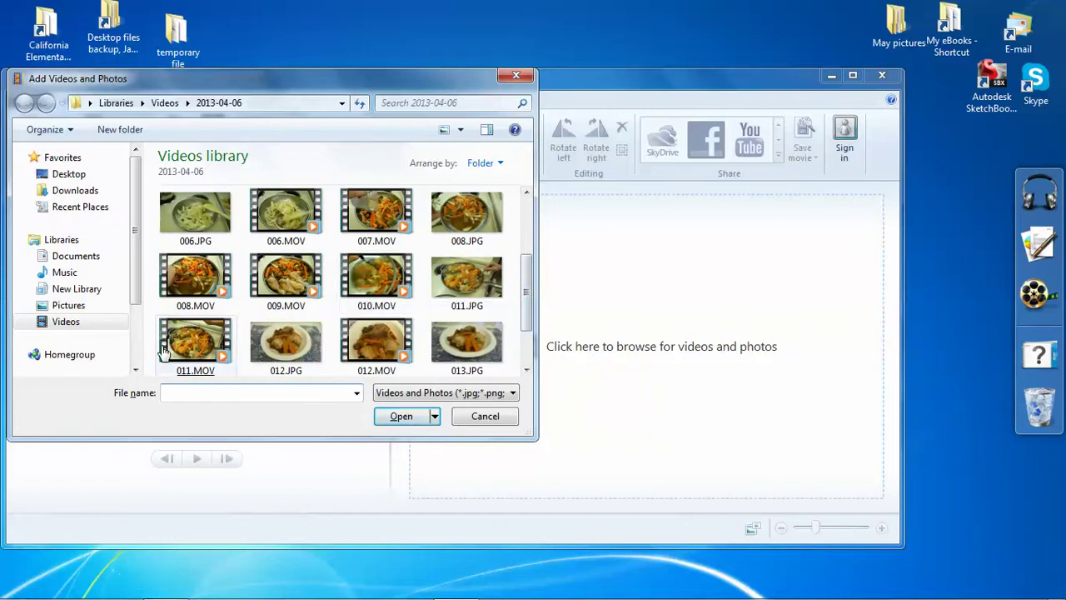
pyautogui.moveTo(195, 366)
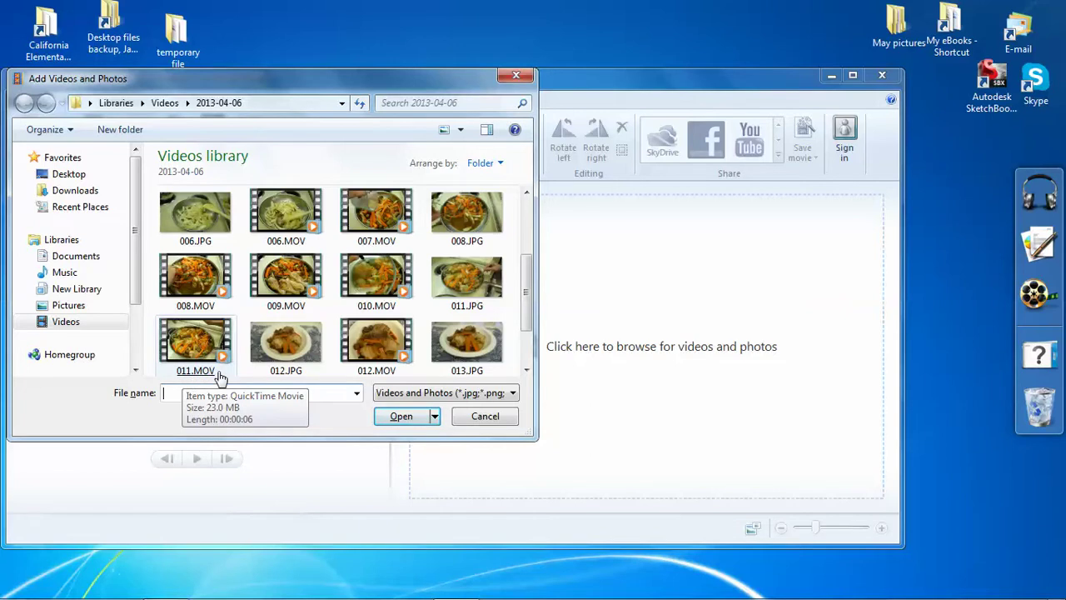
pyautogui.click(200, 351)
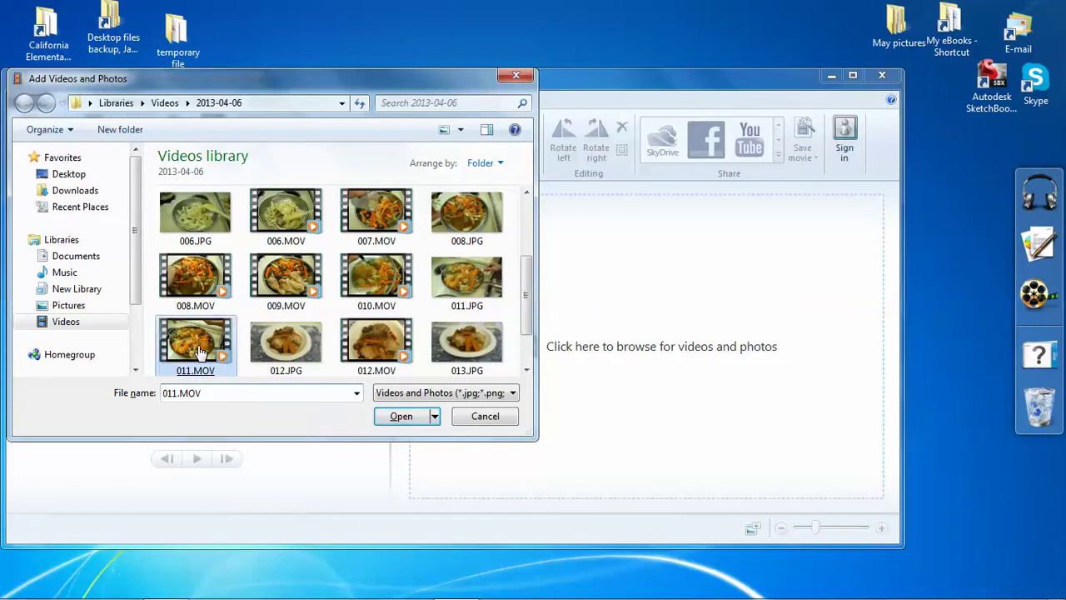
pyautogui.doubleClick(200, 352)
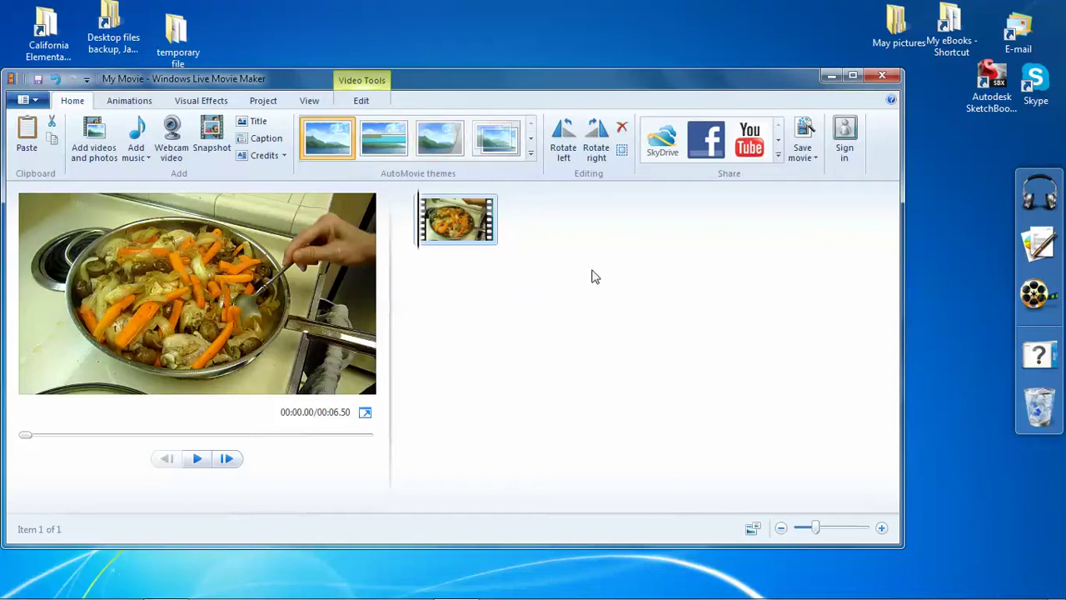
# View the Edit tab's video options, then go back to the Home tab
pyautogui.moveTo(457, 219)
pyautogui.click(363, 101)
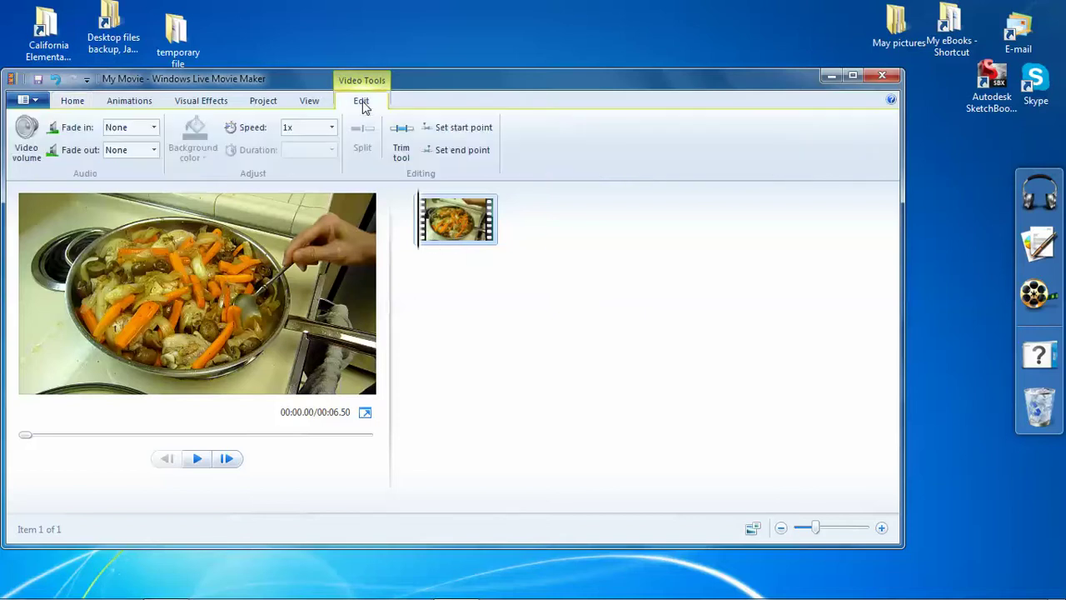
pyautogui.click(72, 102)
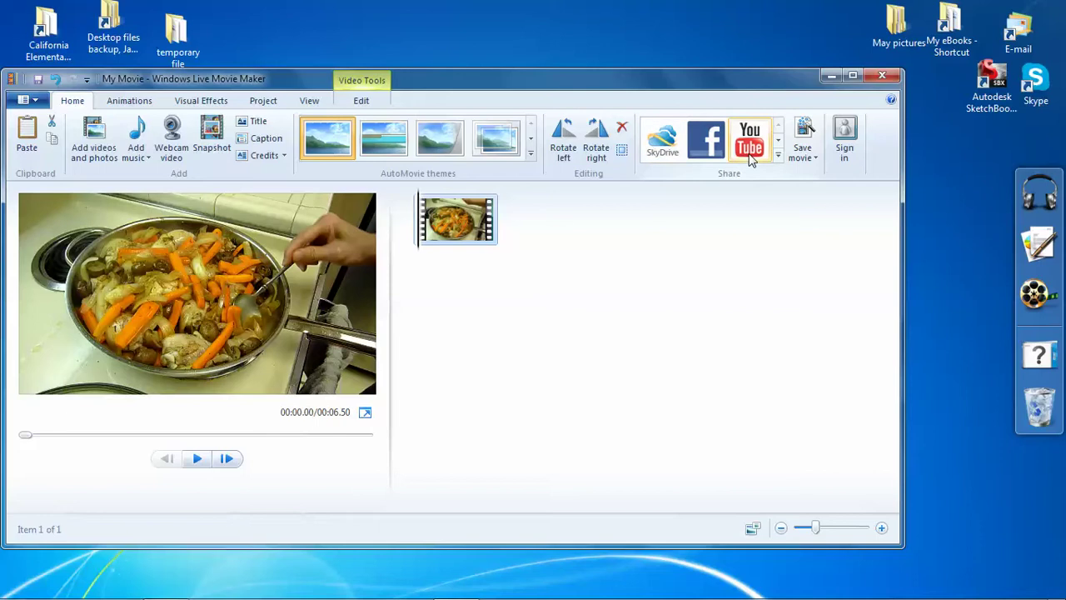
# Choose the 'For computer' setting from the Save movie list
pyautogui.click(814, 160)
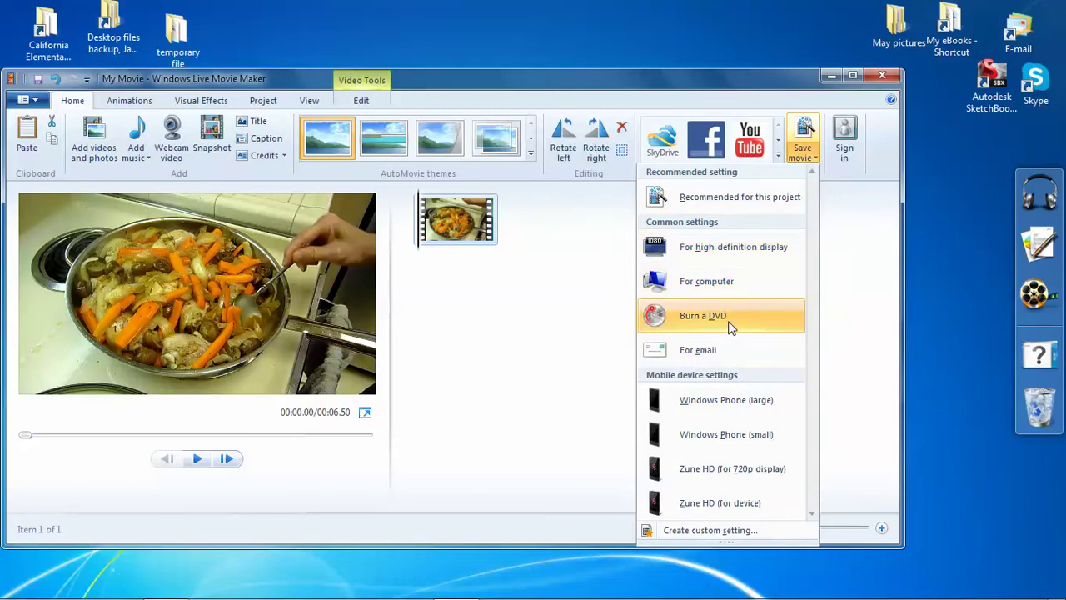
pyautogui.moveTo(706, 282)
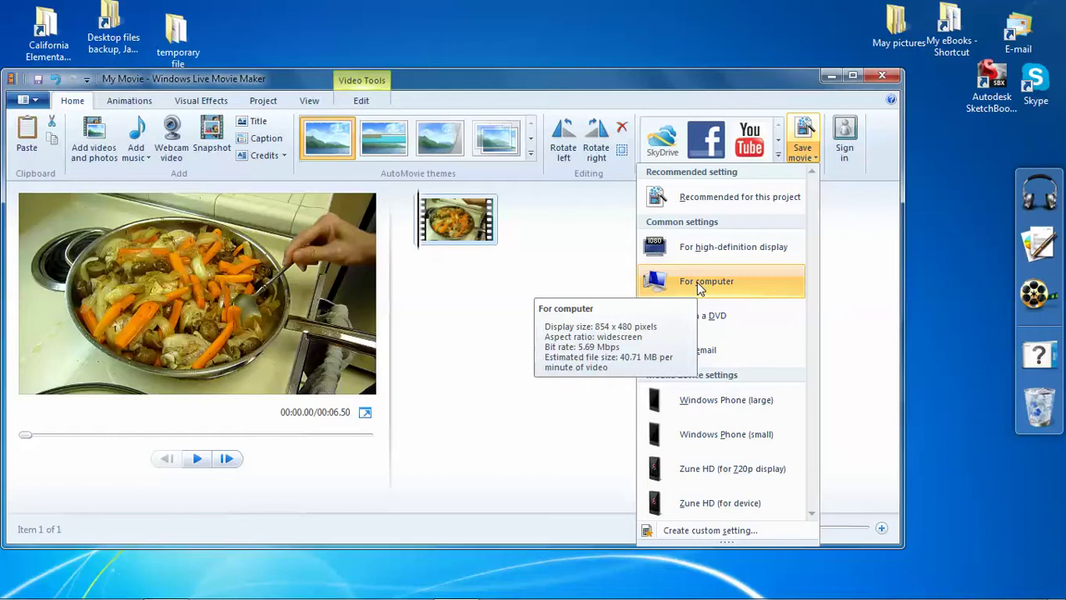
pyautogui.click(699, 283)
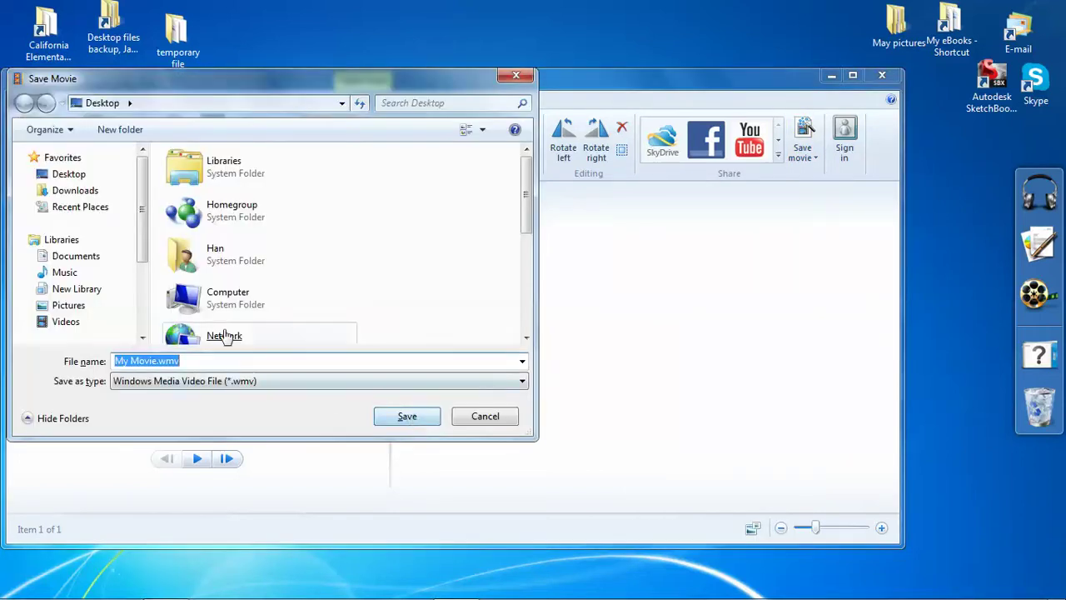
# Save the movie to the Desktop as a Windows Media Video named 'Chicken recipe'
pyautogui.click(80, 178)
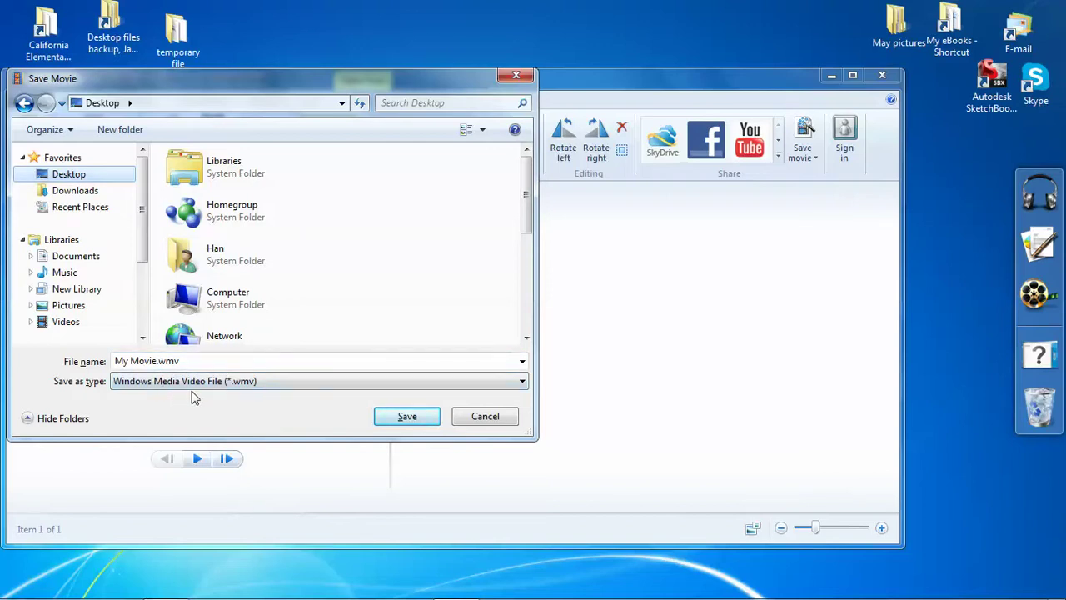
pyautogui.click(242, 391)
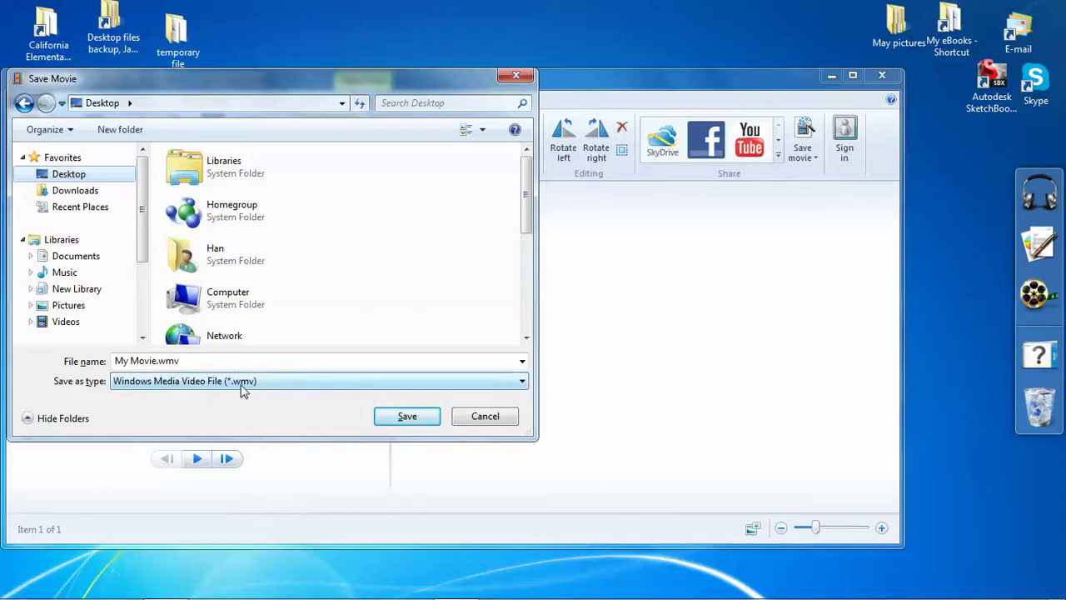
pyautogui.click(156, 360)
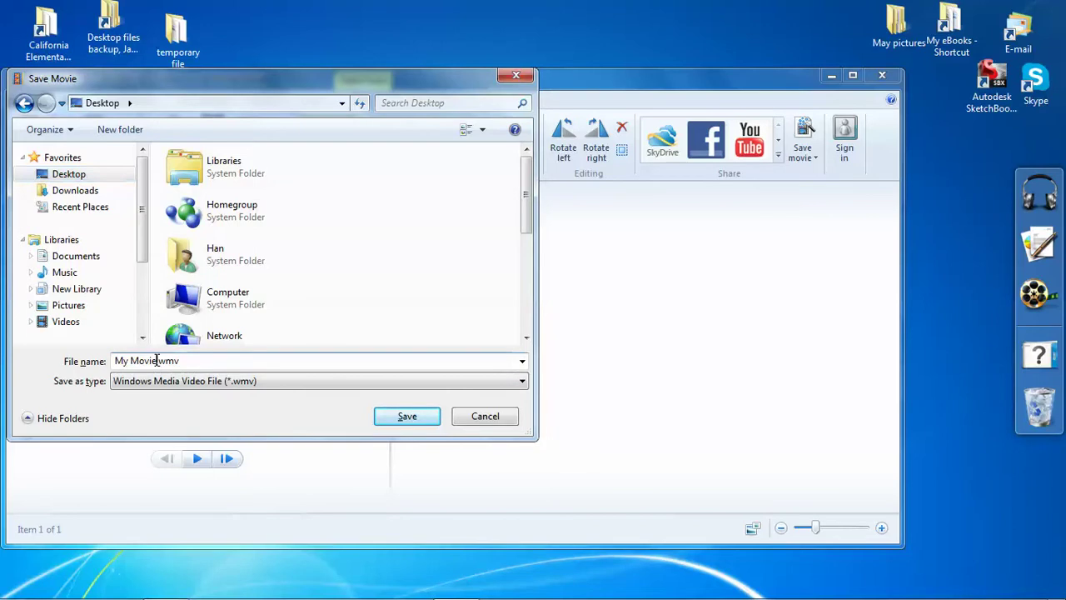
pyautogui.press('BackSpace')
pyautogui.press('BackSpace')
pyautogui.press('BackSpace')
pyautogui.press('BackSpace')
pyautogui.press('BackSpace')
pyautogui.press('BackSpace')
pyautogui.press('BackSpace')
pyautogui.write('Ch')
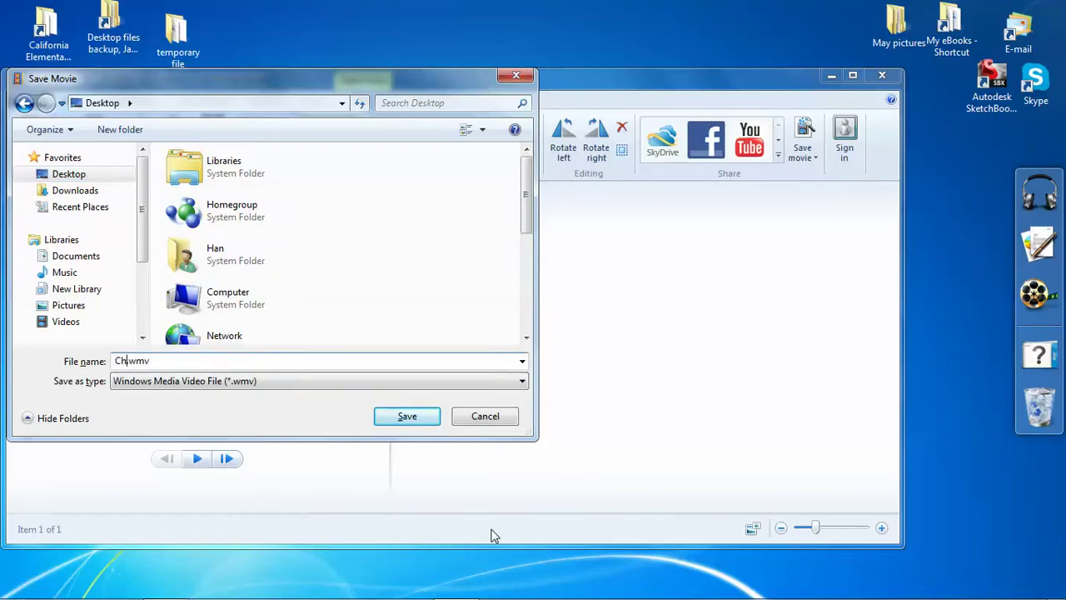
pyautogui.write('icken ')
pyautogui.write('recipe')
pyautogui.click(426, 424)
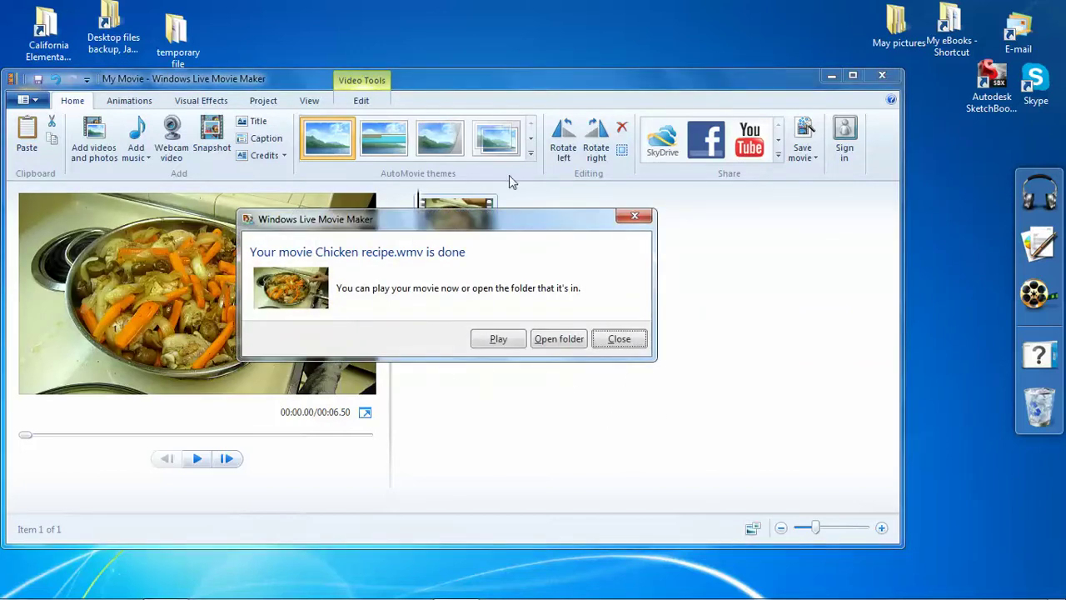
# Dismiss the 'movie is done' notice for Chicken recipe.wmv
pyautogui.click(636, 340)
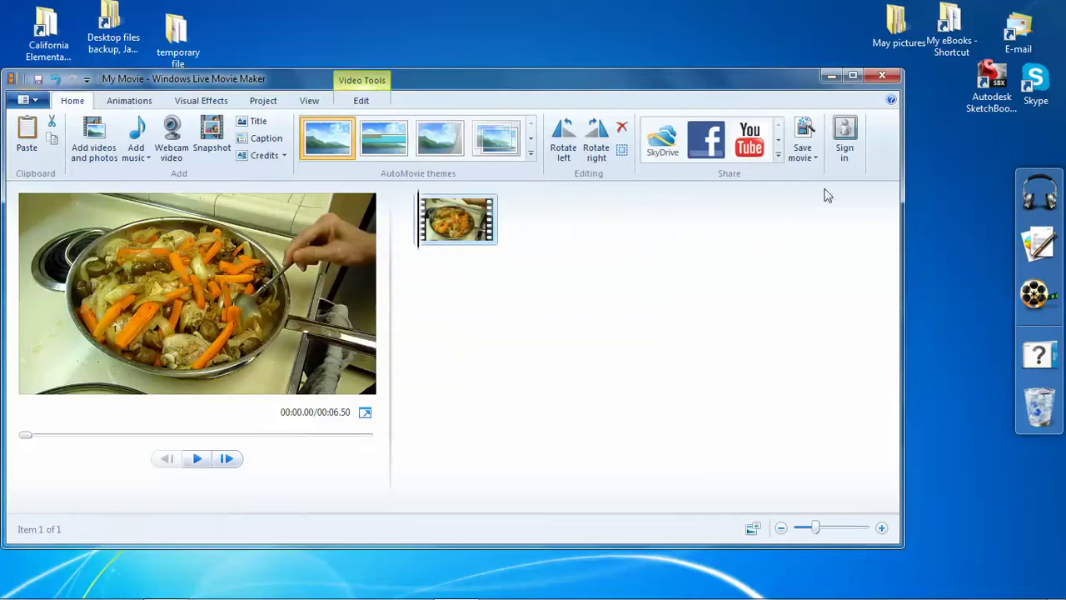
# Minimize Movie Maker, drag Chicken recipe.wmv below the temporary folder, and select it
pyautogui.click(832, 77)
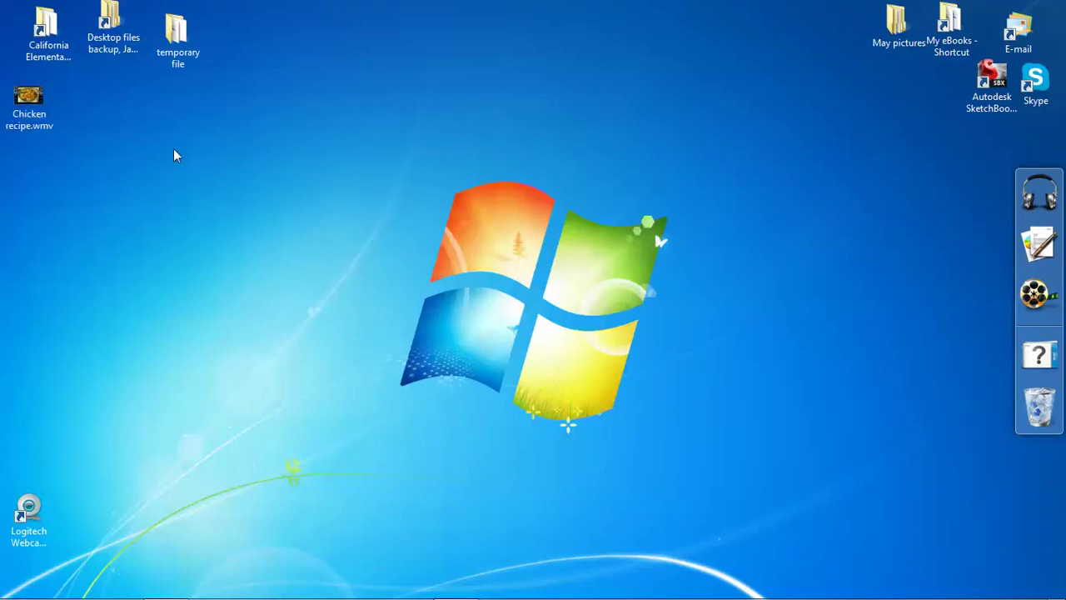
pyautogui.moveTo(48, 112); pyautogui.dragTo(254, 143)
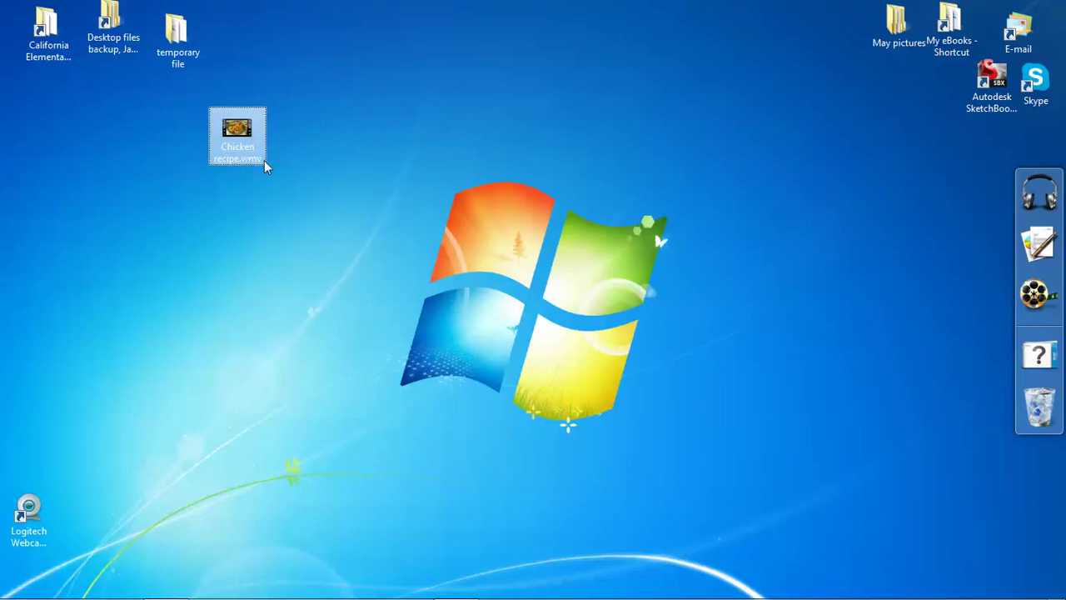
pyautogui.click(315, 161)
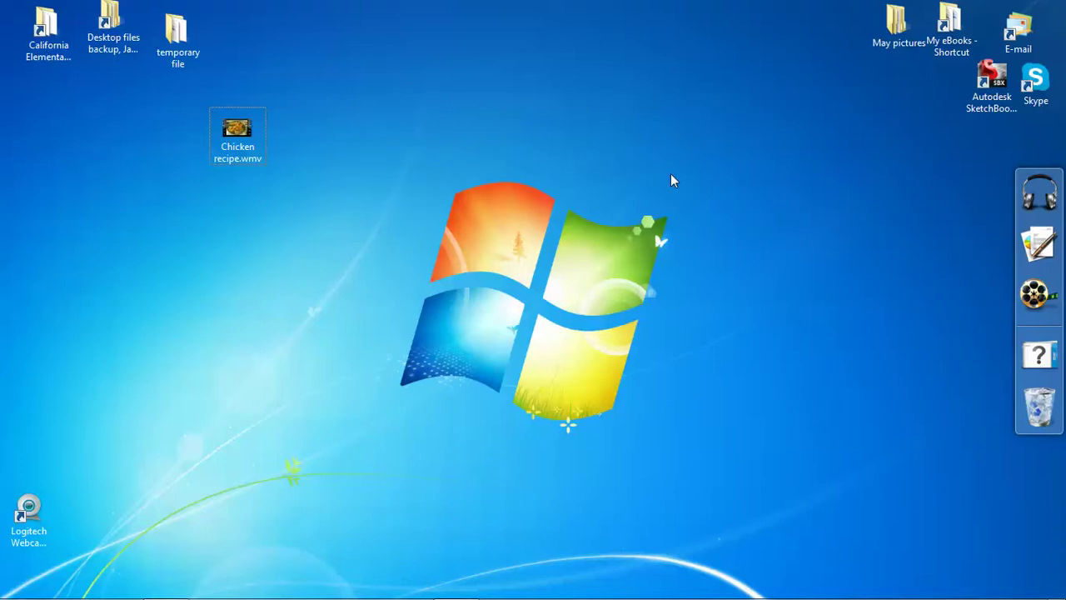
pyautogui.click(246, 140)
pyautogui.doubleClick(245, 140)
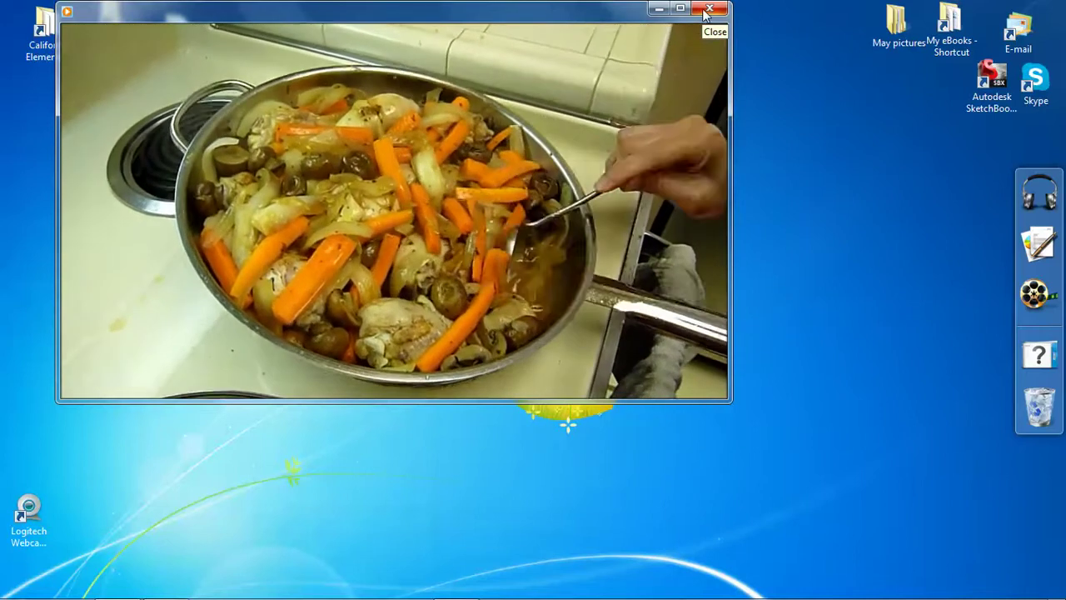
pyautogui.click(706, 10)
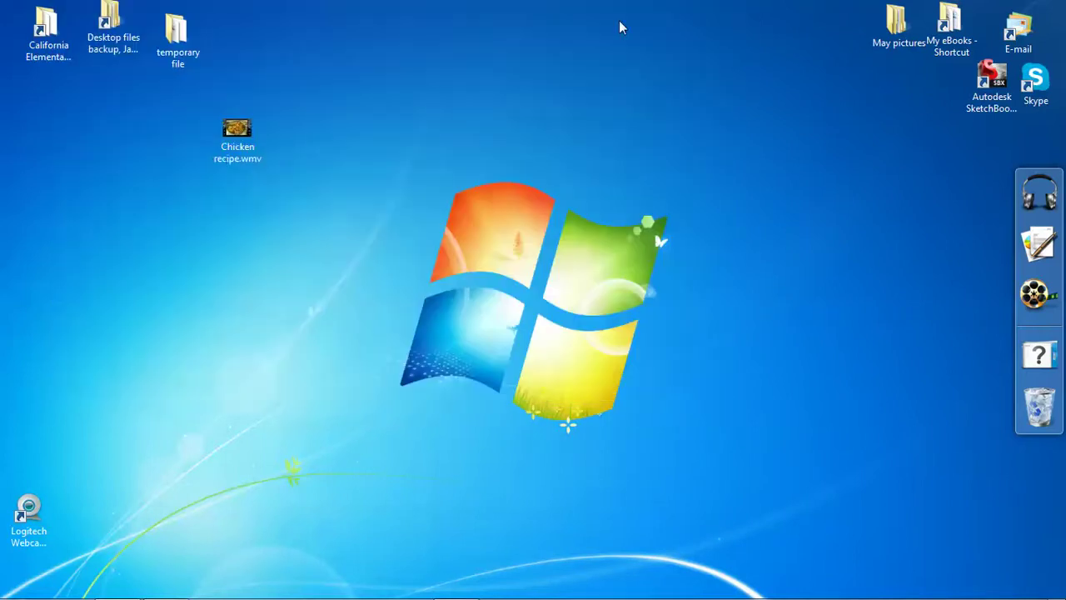
pyautogui.rightClick(244, 164)
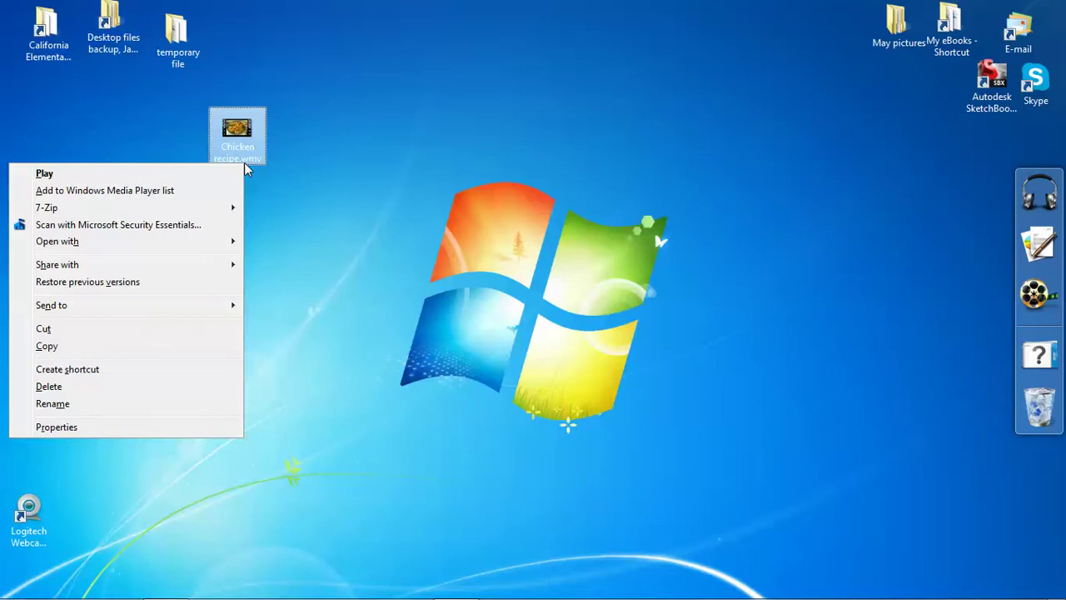
pyautogui.click(332, 166)
pyautogui.moveTo(237, 137)
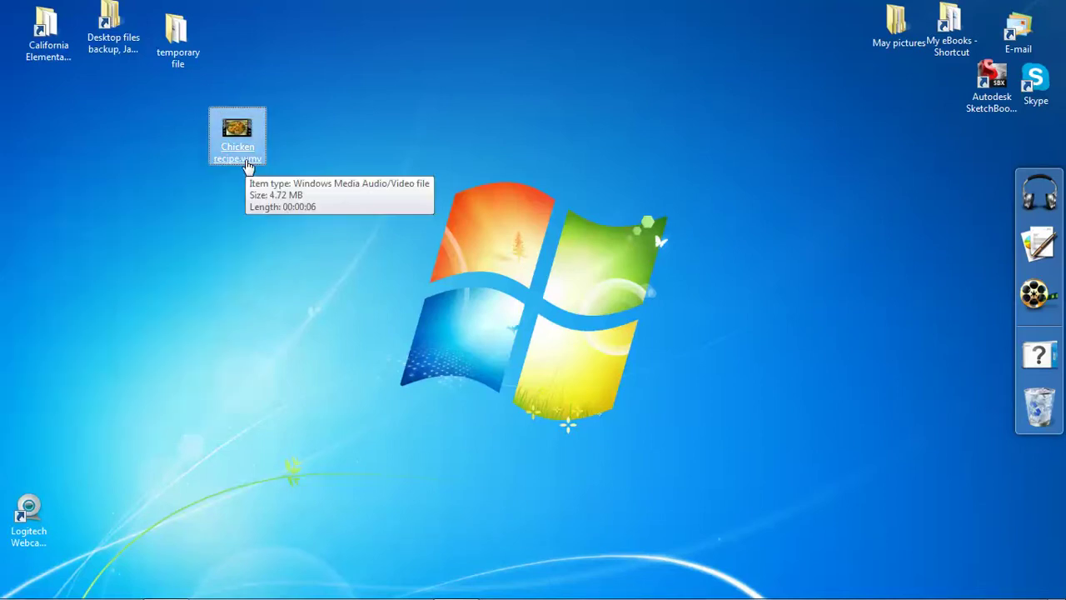